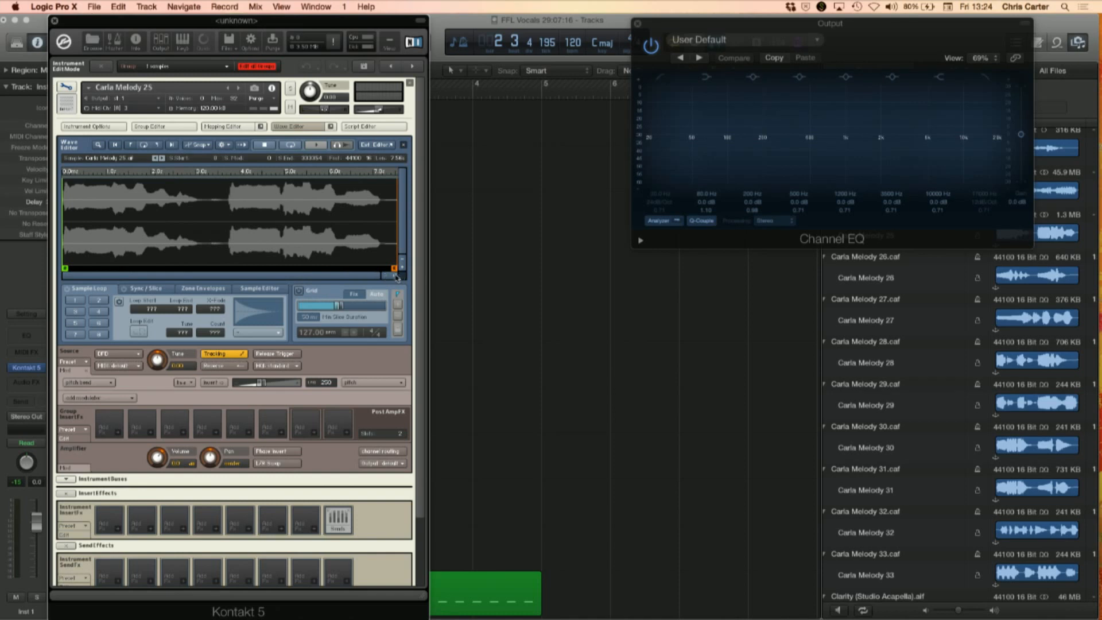
Step: Move the sample start marker of Carla Melody 25 past the vocal's opening attack, to 8946
{"action": "left_click_drag", "start_coordinate": [65, 269], "coordinate": [115, 269]}
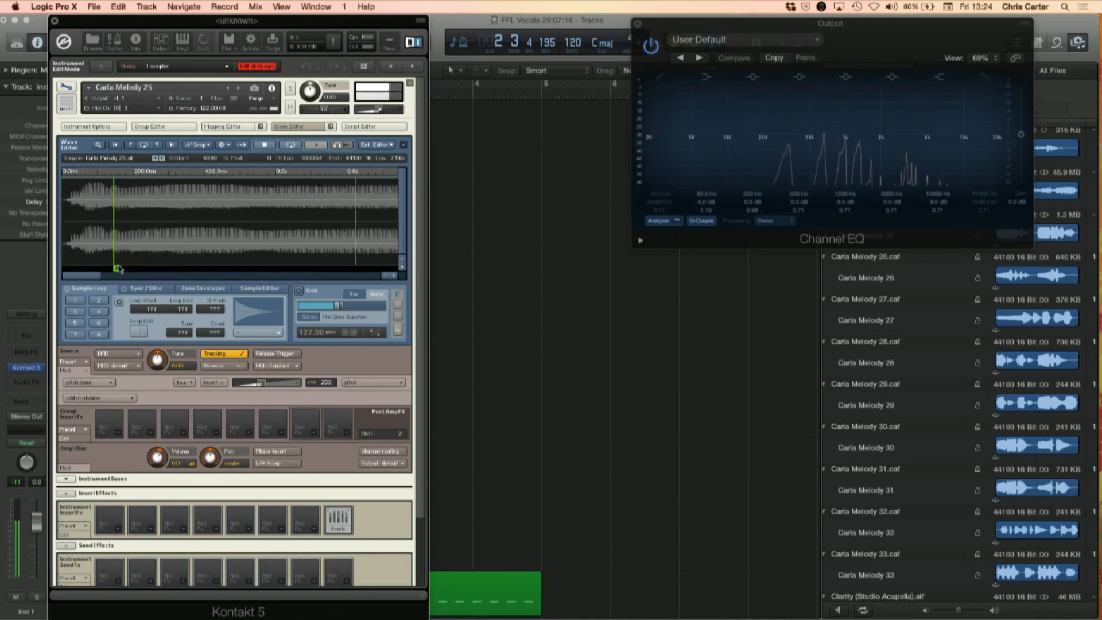
{"action": "left_click_drag", "start_coordinate": [117, 268], "coordinate": [138, 268]}
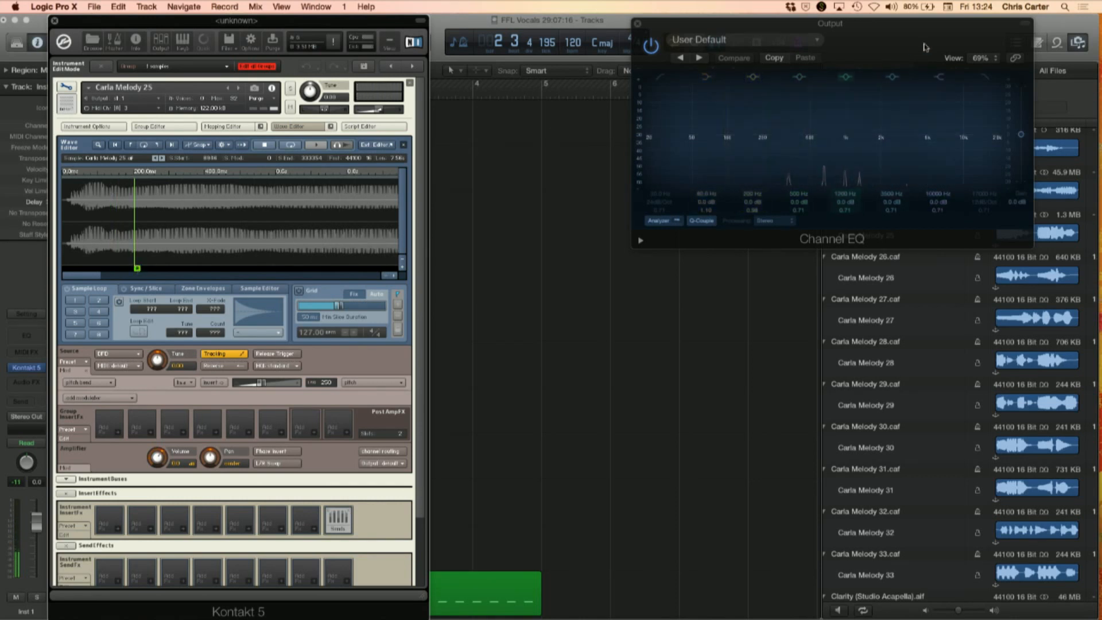
Step: Enlarge the Channel EQ window to the 79% view and place it clear of the Kontakt instrument
{"action": "left_click_drag", "start_coordinate": [849, 29], "coordinate": [350, 26]}
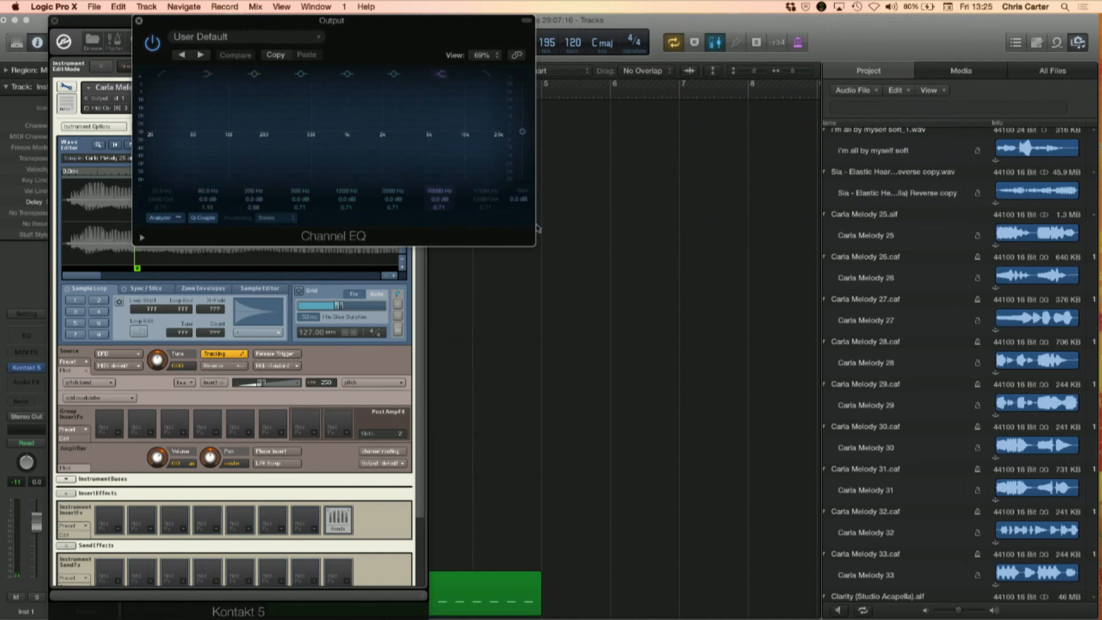
{"action": "left_click_drag", "start_coordinate": [531, 244], "coordinate": [884, 425]}
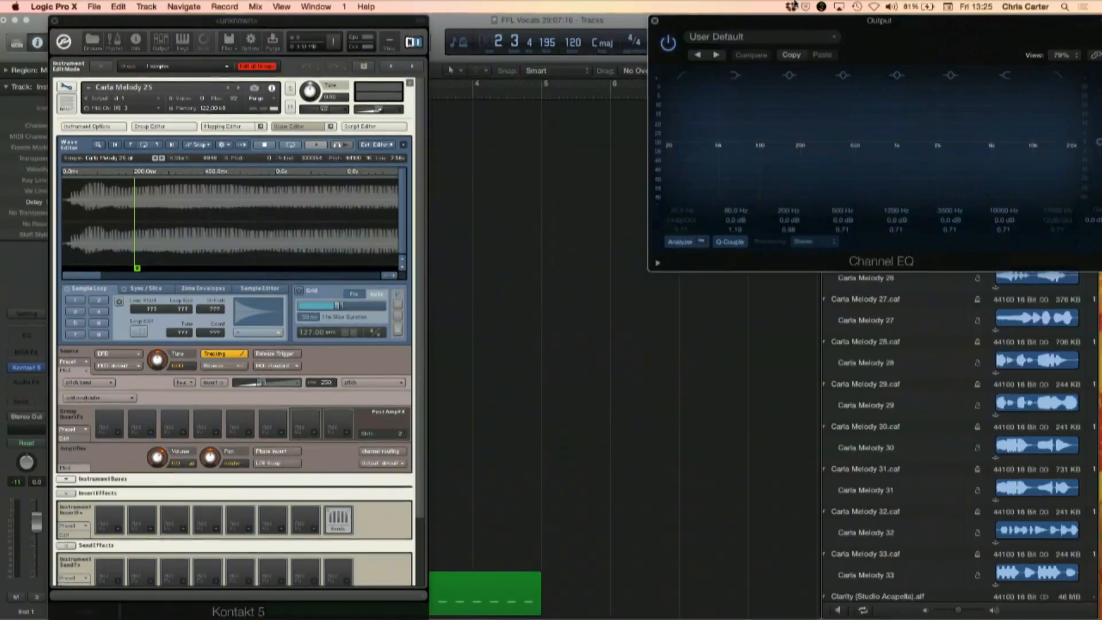
{"action": "left_click_drag", "start_coordinate": [795, 4], "coordinate": [802, 4]}
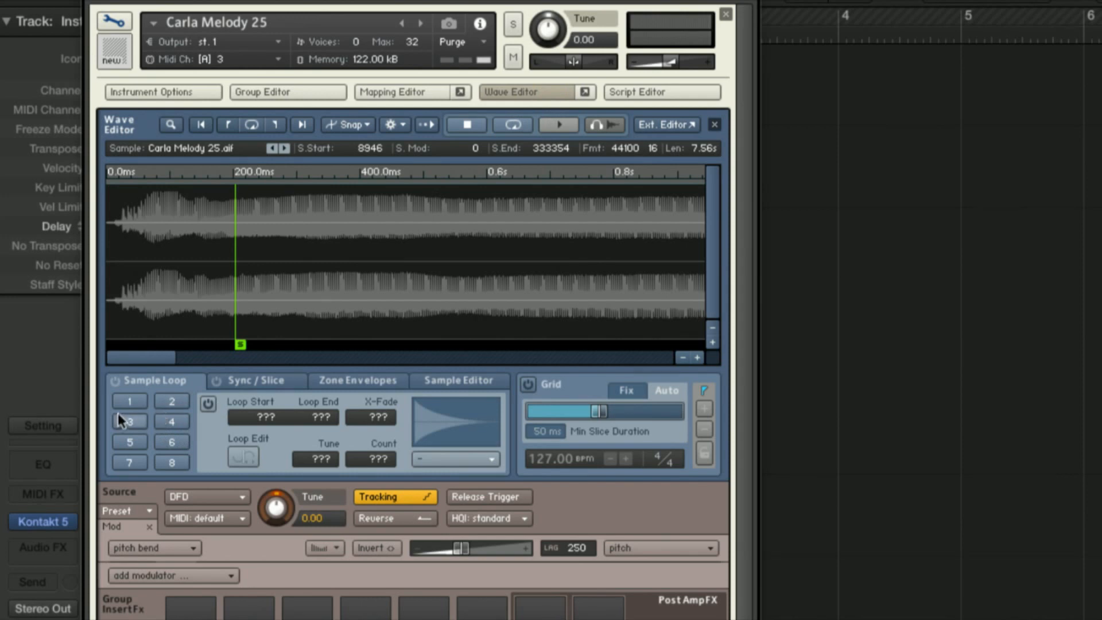
Step: Enable sample loop 1 and set its region over the first sustained note, from 13087 to 46009
{"action": "left_click", "coordinate": [130, 402]}
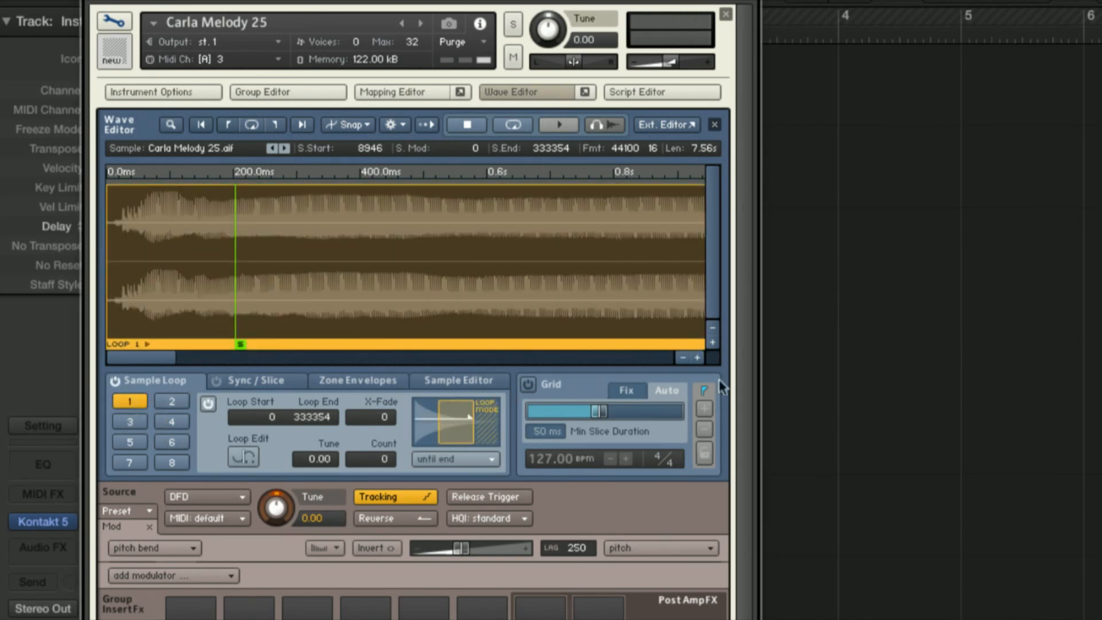
{"action": "left_click", "coordinate": [683, 359]}
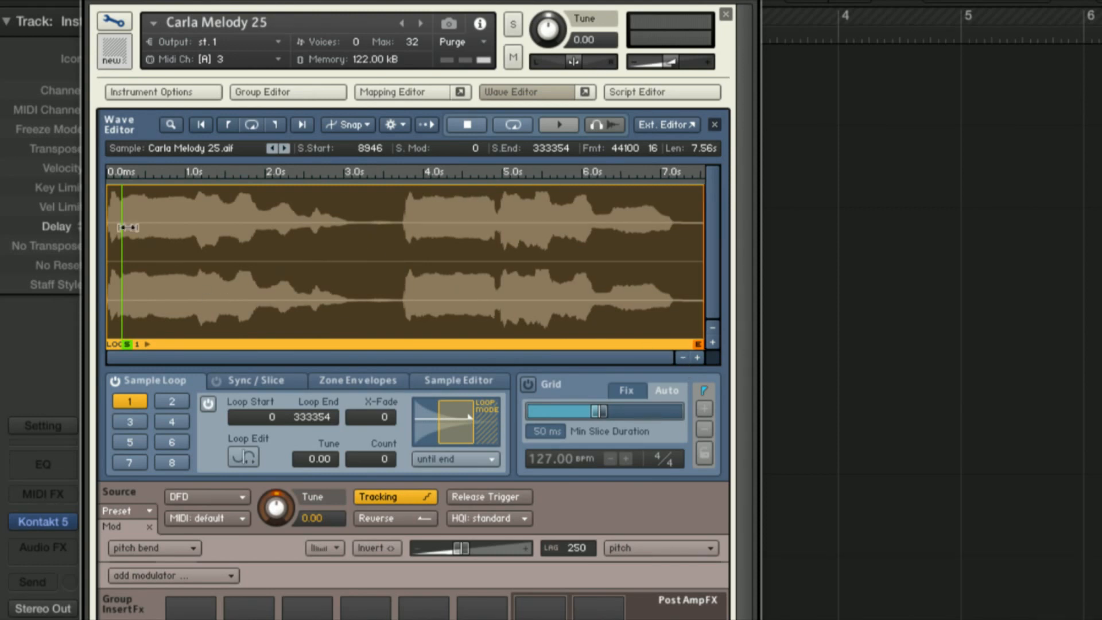
{"action": "left_click_drag", "start_coordinate": [107, 232], "coordinate": [130, 232]}
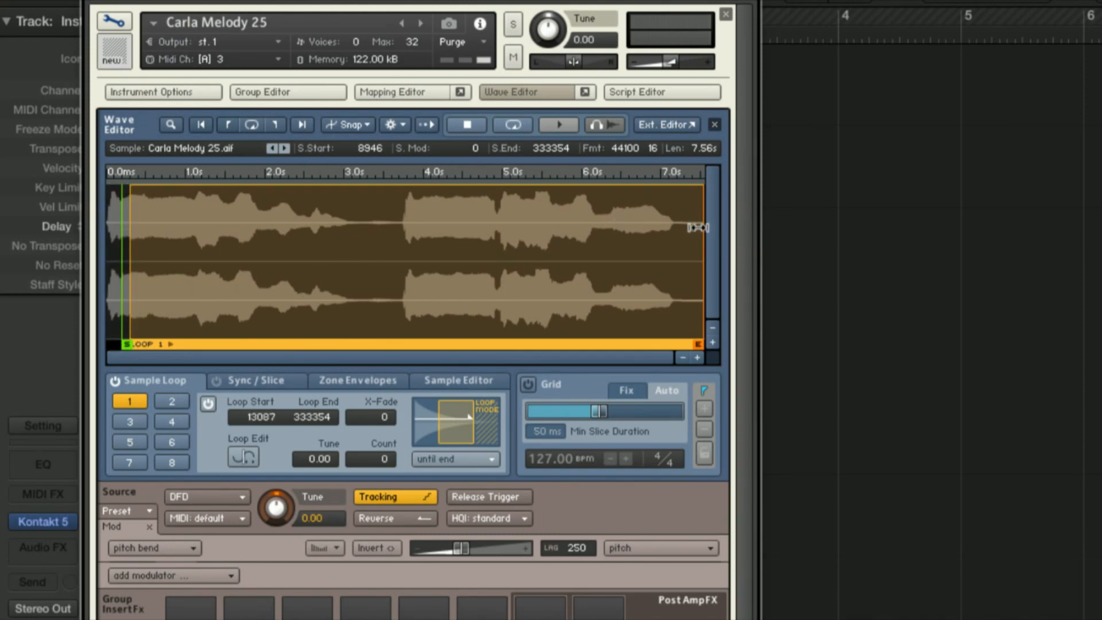
{"action": "left_click_drag", "start_coordinate": [696, 227], "coordinate": [184, 247]}
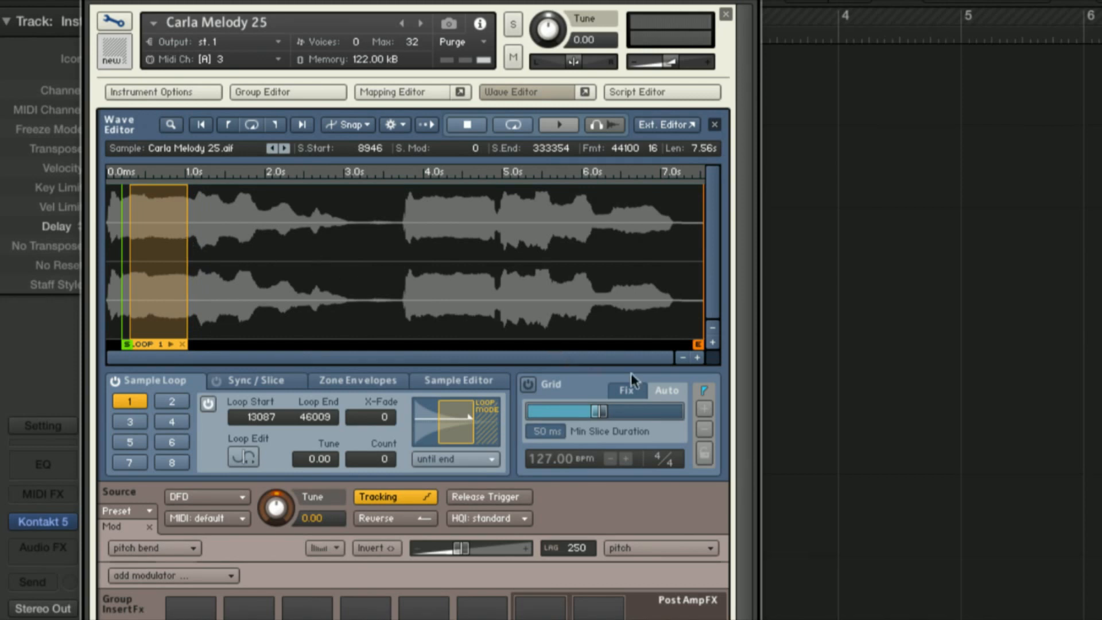
{"action": "left_click", "coordinate": [698, 357]}
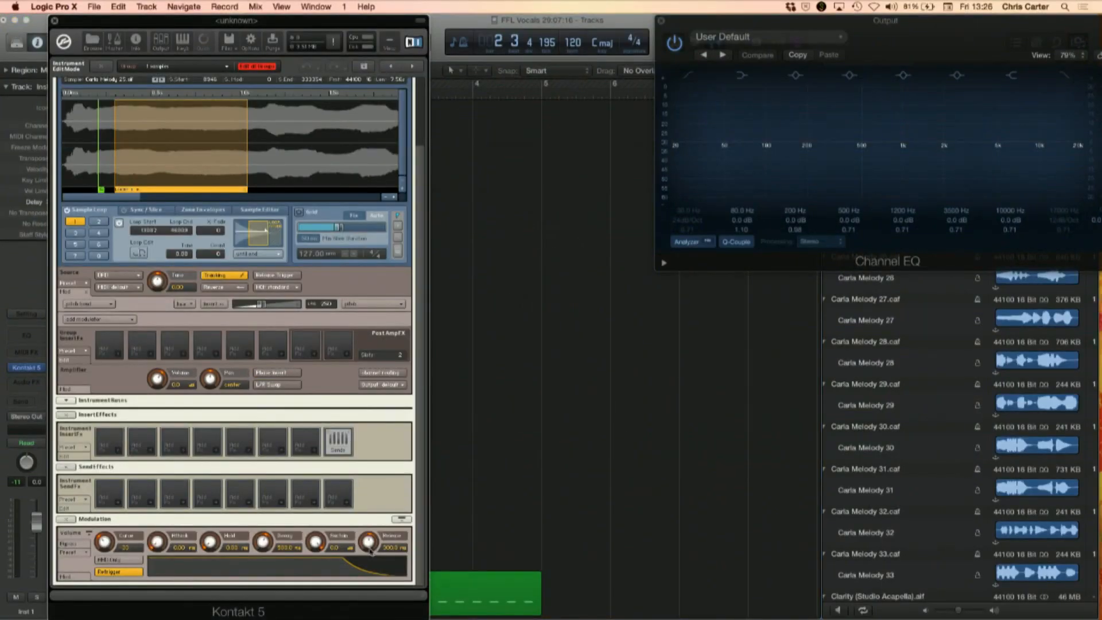
Step: Lower the release time of the instrument's volume envelope
{"action": "left_click_drag", "start_coordinate": [370, 549], "coordinate": [378, 610]}
{"action": "scroll", "coordinate": [417, 197], "scroll_direction": "up", "scroll_amount": 3}
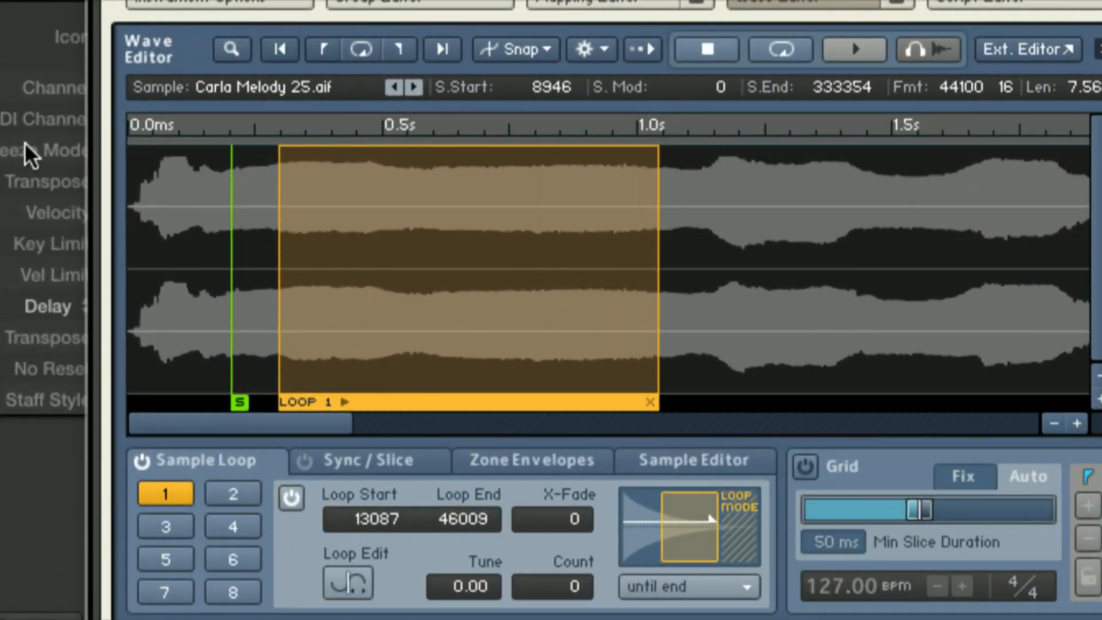
Step: Move loop 1's start earlier to 12718, at the rising edge of a waveform cycle
{"action": "left_click", "coordinate": [1077, 424]}
{"action": "left_click", "coordinate": [1077, 423]}
{"action": "left_click", "coordinate": [1077, 423]}
{"action": "left_click", "coordinate": [1077, 423]}
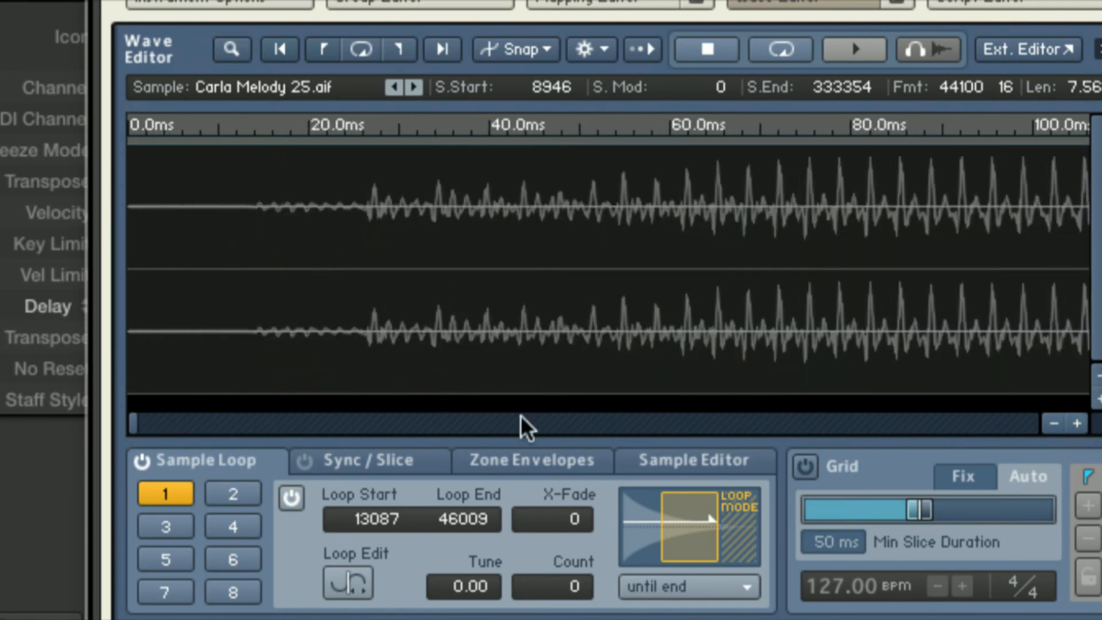
{"action": "left_click_drag", "start_coordinate": [136, 422], "coordinate": [168, 423]}
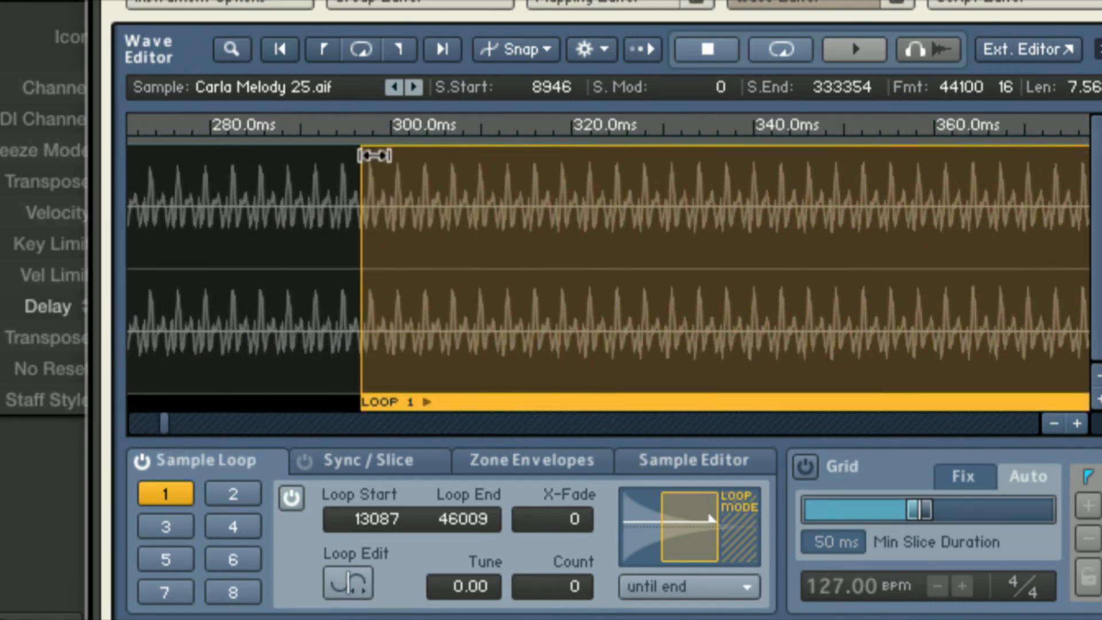
{"action": "left_click", "coordinate": [323, 47]}
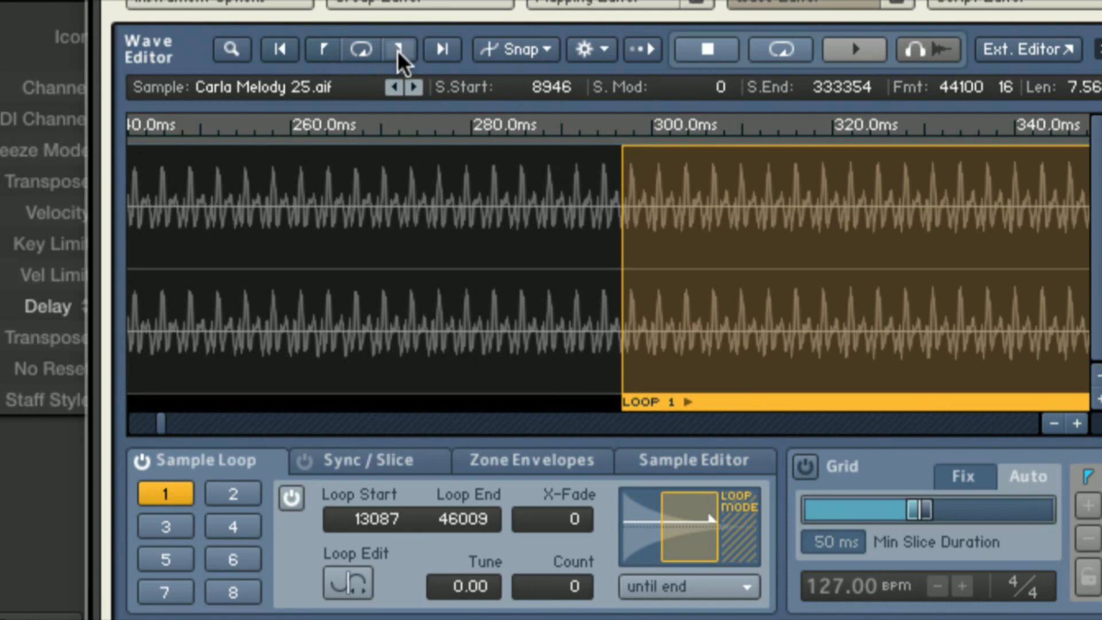
{"action": "left_click", "coordinate": [397, 50]}
{"action": "left_click", "coordinate": [324, 47]}
{"action": "left_click", "coordinate": [1077, 423]}
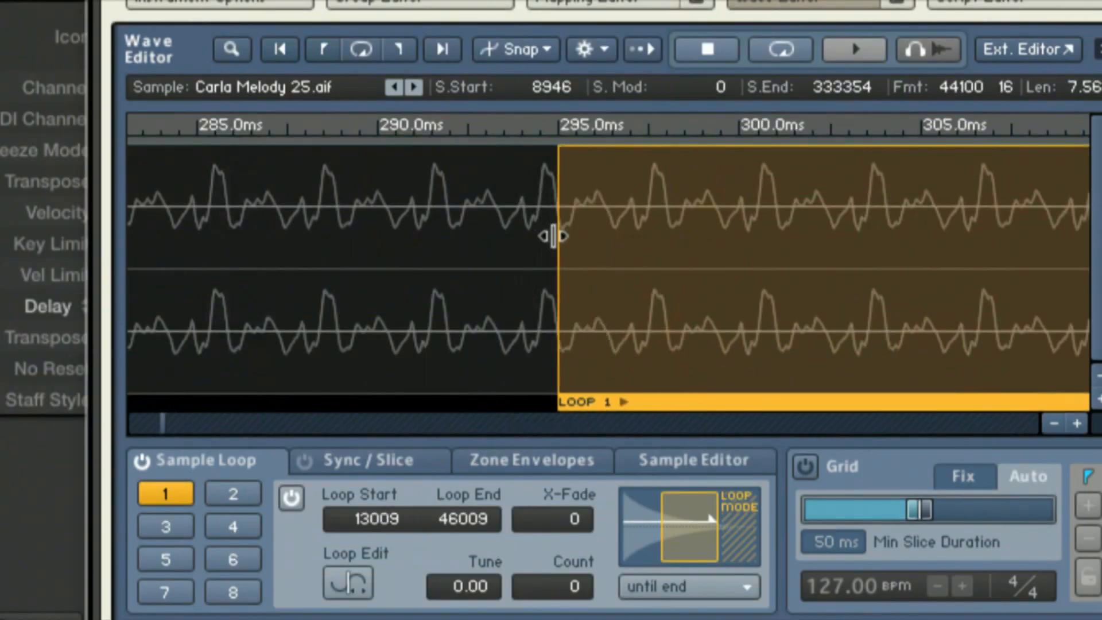
{"action": "left_click_drag", "start_coordinate": [556, 236], "coordinate": [536, 233]}
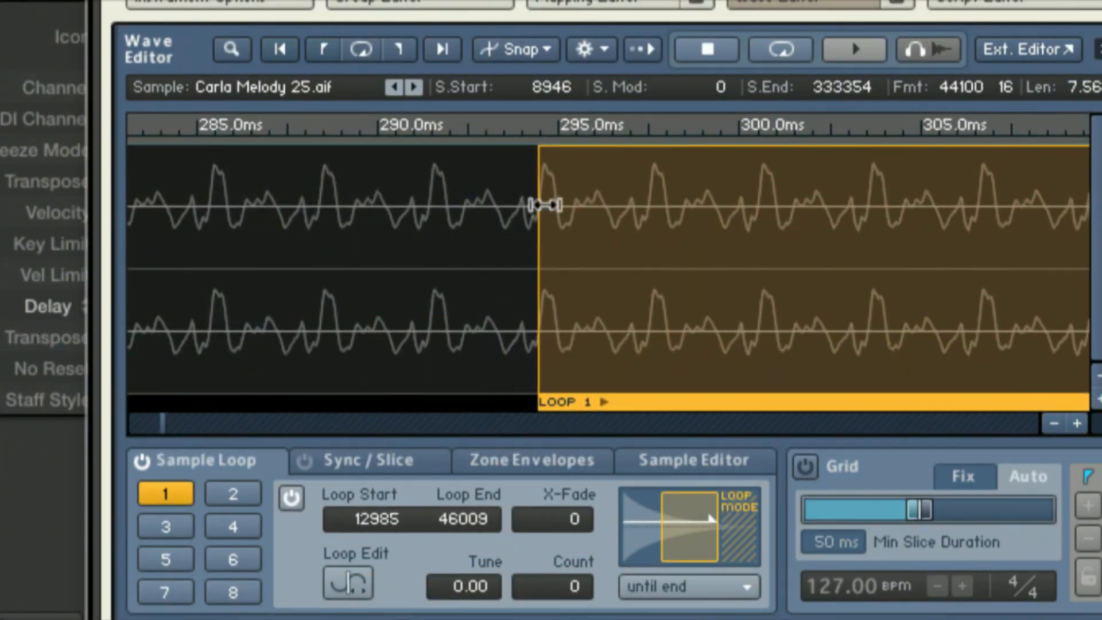
{"action": "left_click", "coordinate": [1077, 424]}
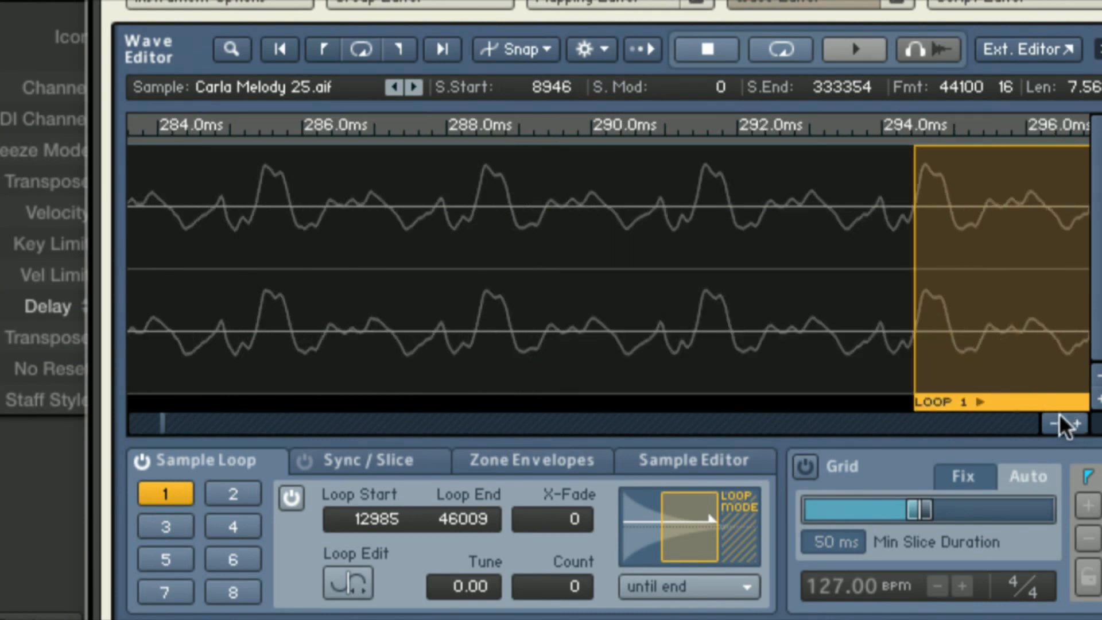
{"action": "left_click_drag", "start_coordinate": [915, 287], "coordinate": [477, 275]}
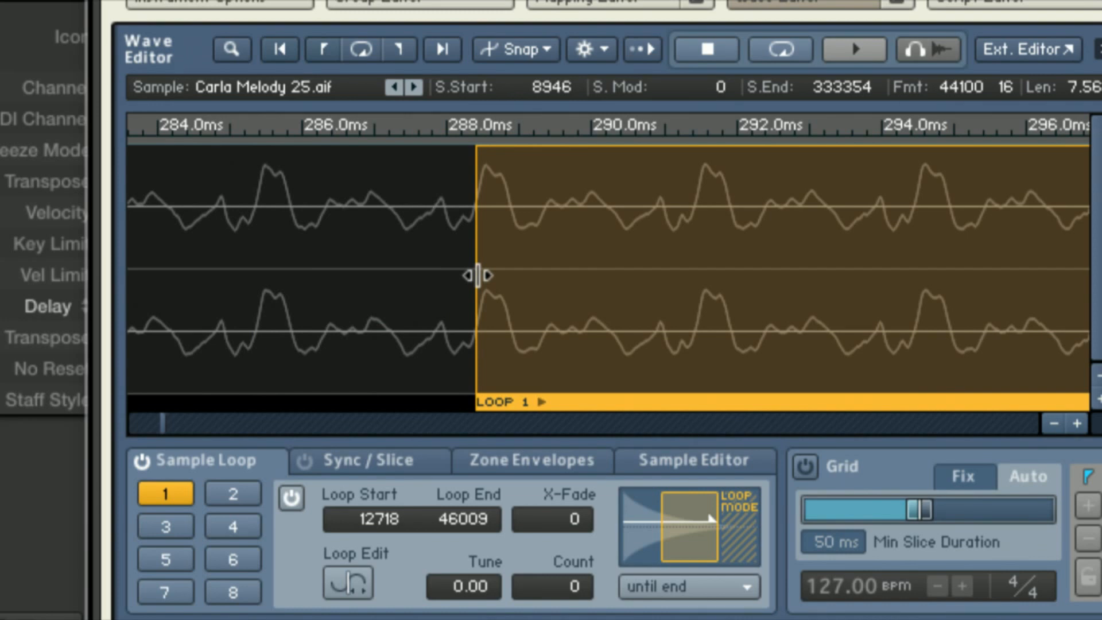
Step: Snap the loop to zero crossing and fine-tune loop 1's start to 12717
{"action": "left_click", "coordinate": [515, 47]}
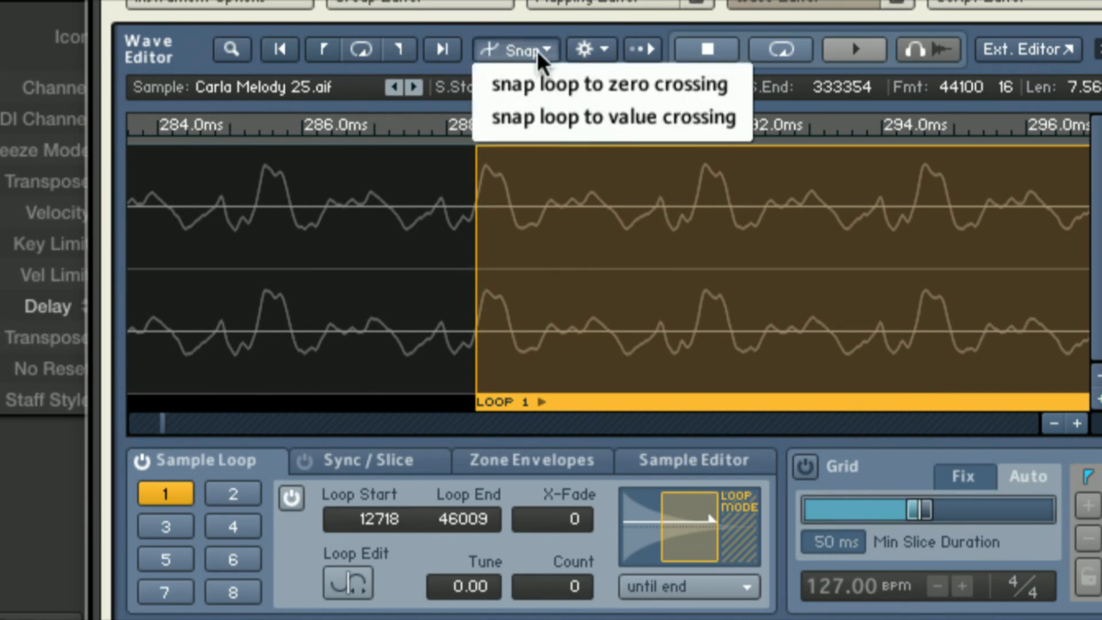
{"action": "left_click", "coordinate": [538, 81]}
{"action": "mouse_move", "coordinate": [482, 230]}
{"action": "left_mouse_down"}
{"action": "mouse_move", "coordinate": [458, 229]}
{"action": "mouse_move", "coordinate": [515, 229]}
{"action": "mouse_move", "coordinate": [455, 226]}
{"action": "mouse_move", "coordinate": [475, 227]}
{"action": "left_mouse_up"}
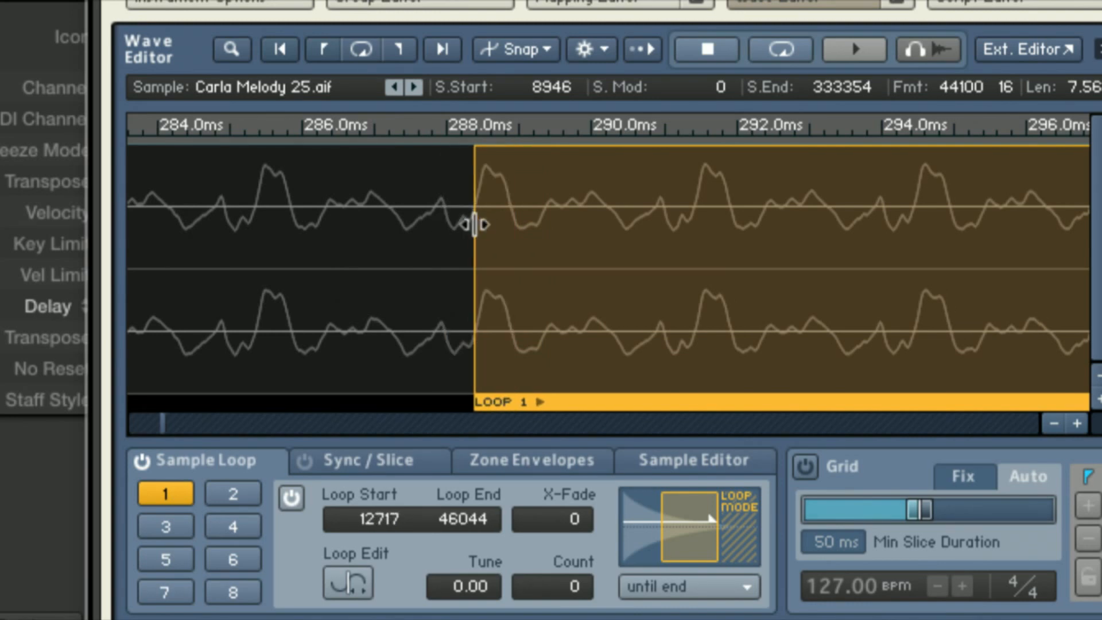
Step: Move loop 1's end to 46021, at the rising edge of a waveform cycle matching the loop start
{"action": "left_click", "coordinate": [395, 47]}
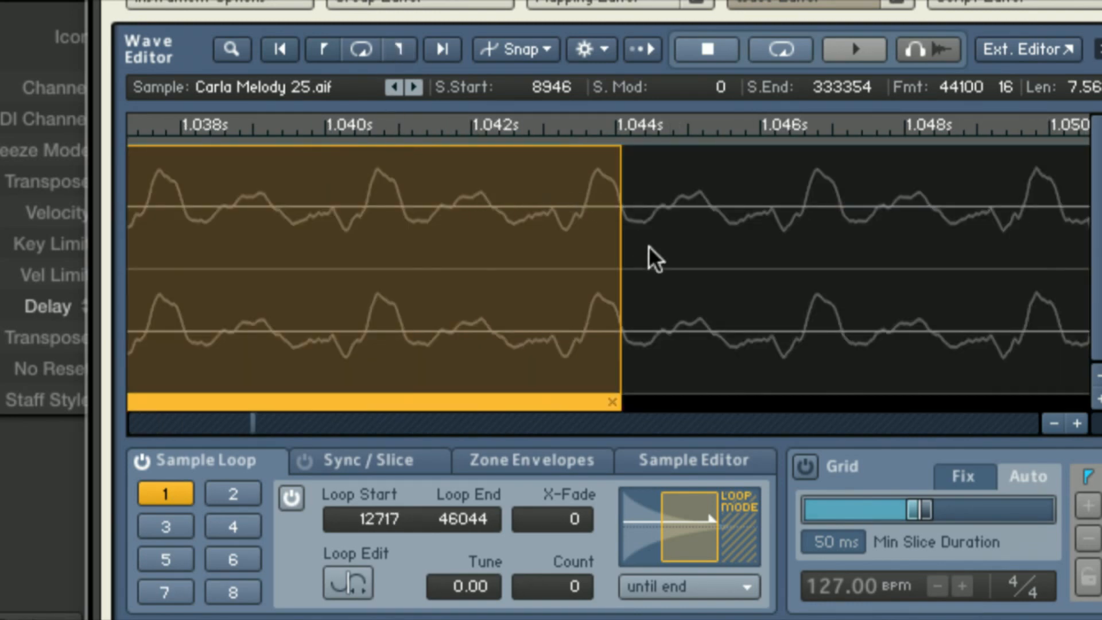
{"action": "left_click_drag", "start_coordinate": [621, 254], "coordinate": [575, 244]}
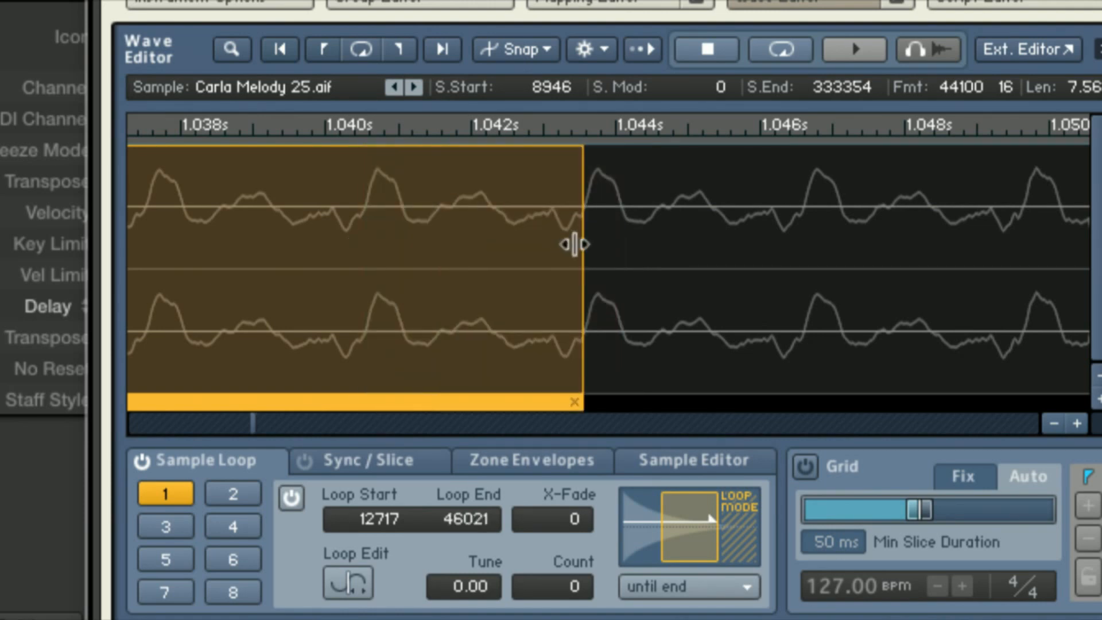
Step: Examine the full extent of loop 1 in the waveform, from its start to its end
{"action": "left_click", "coordinate": [1049, 412]}
{"action": "left_click", "coordinate": [1050, 411]}
{"action": "left_click", "coordinate": [1050, 412]}
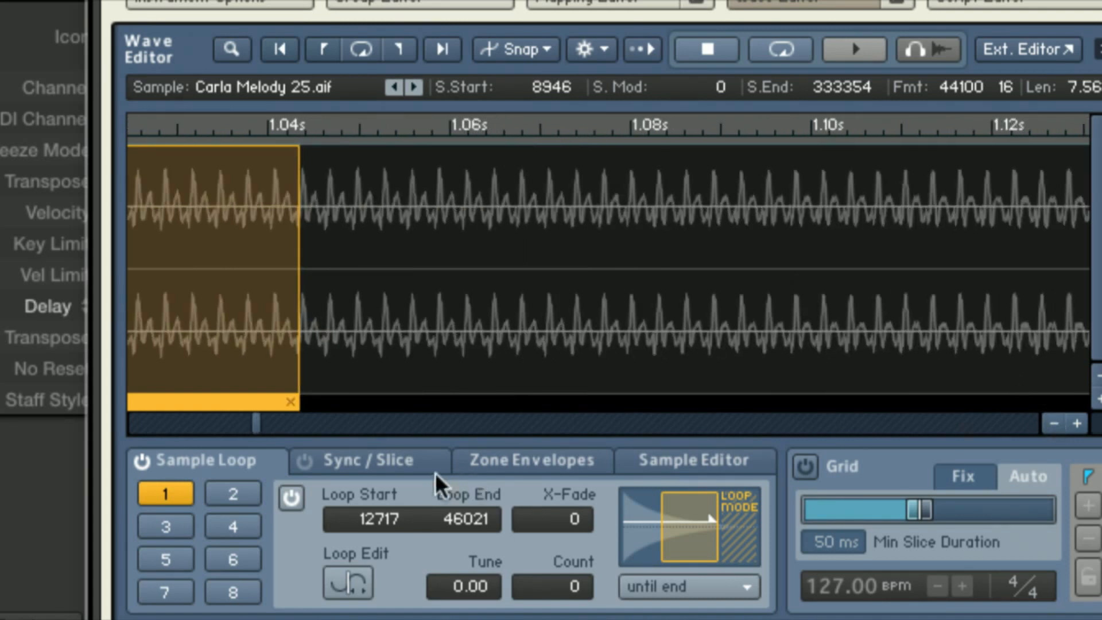
{"action": "scroll", "coordinate": [536, 367], "scroll_direction": "left", "scroll_amount": 10}
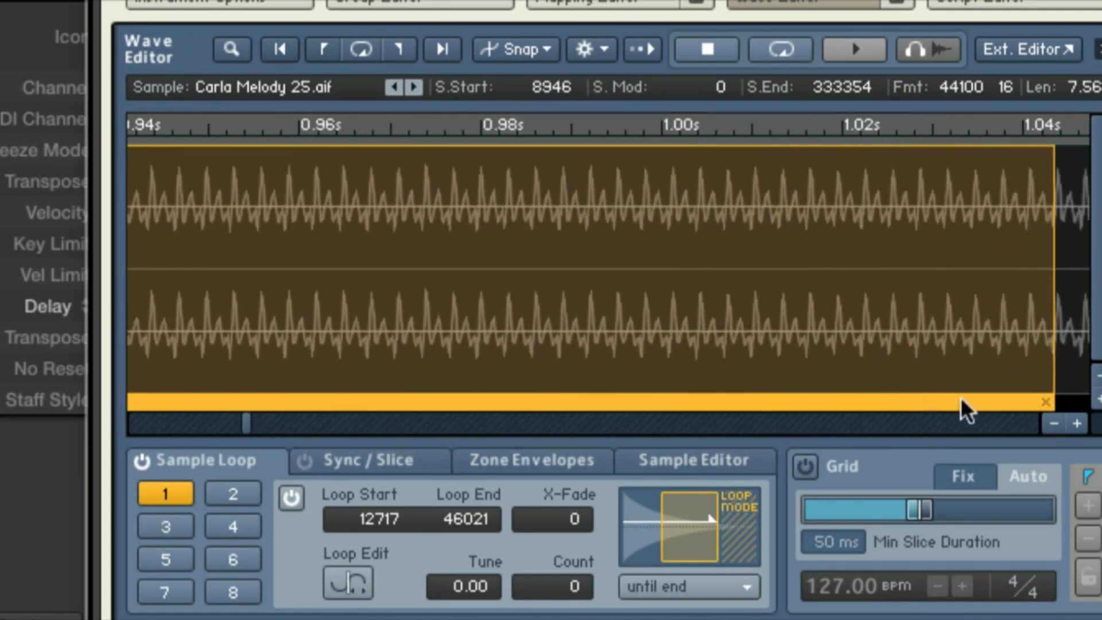
{"action": "left_click", "coordinate": [1050, 408]}
{"action": "left_click", "coordinate": [1049, 408]}
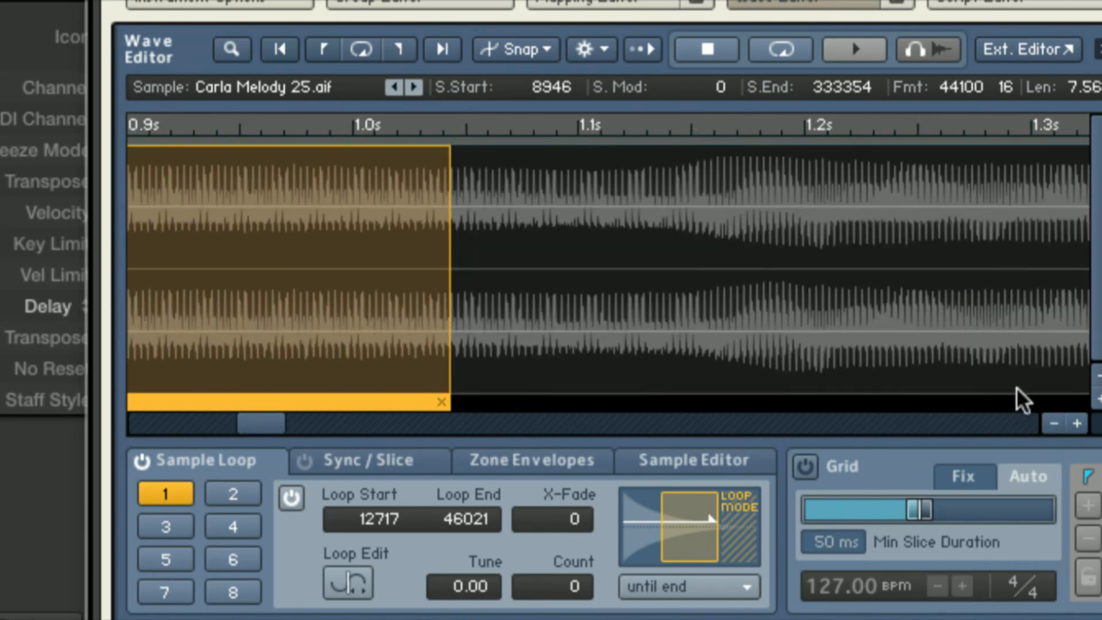
{"action": "left_click_drag", "start_coordinate": [269, 424], "coordinate": [248, 423]}
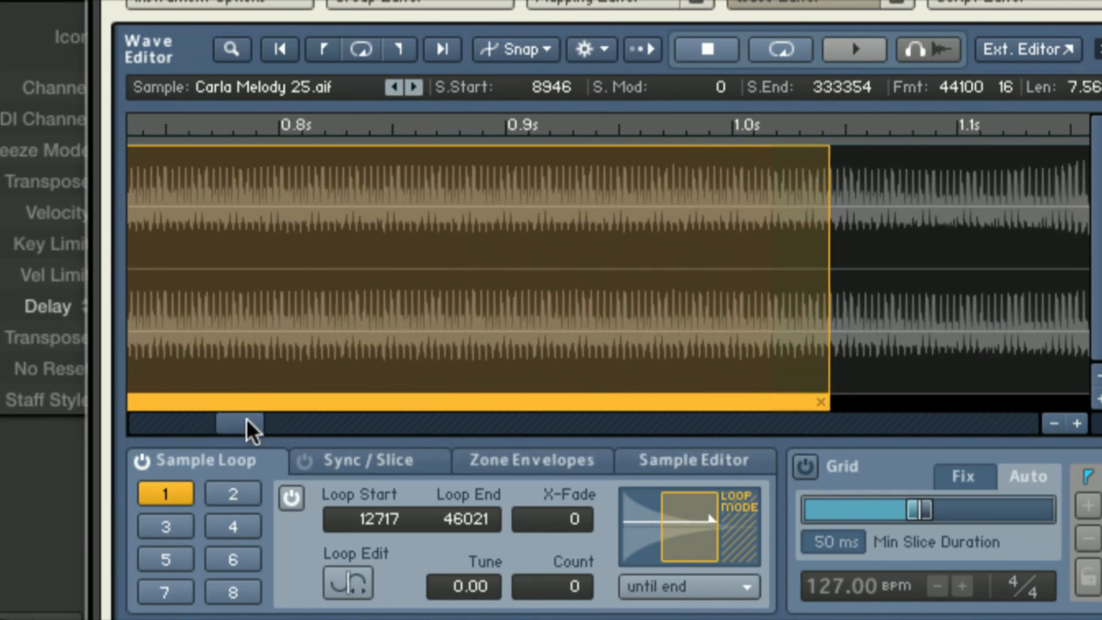
{"action": "left_click", "coordinate": [1055, 423]}
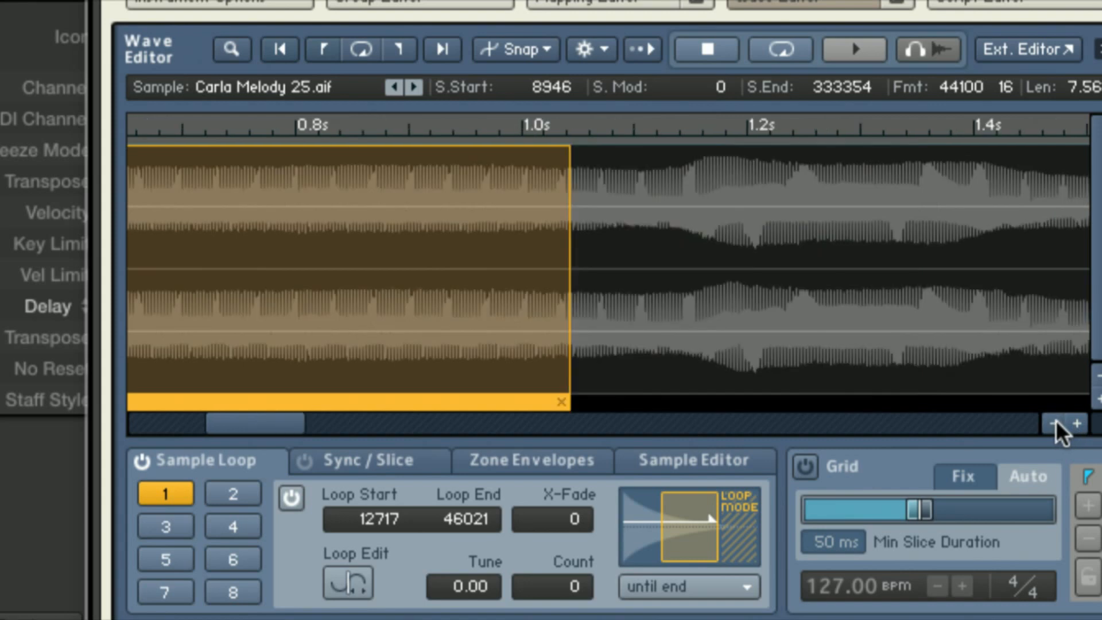
{"action": "left_click", "coordinate": [1055, 423]}
{"action": "left_click_drag", "start_coordinate": [368, 429], "coordinate": [281, 422]}
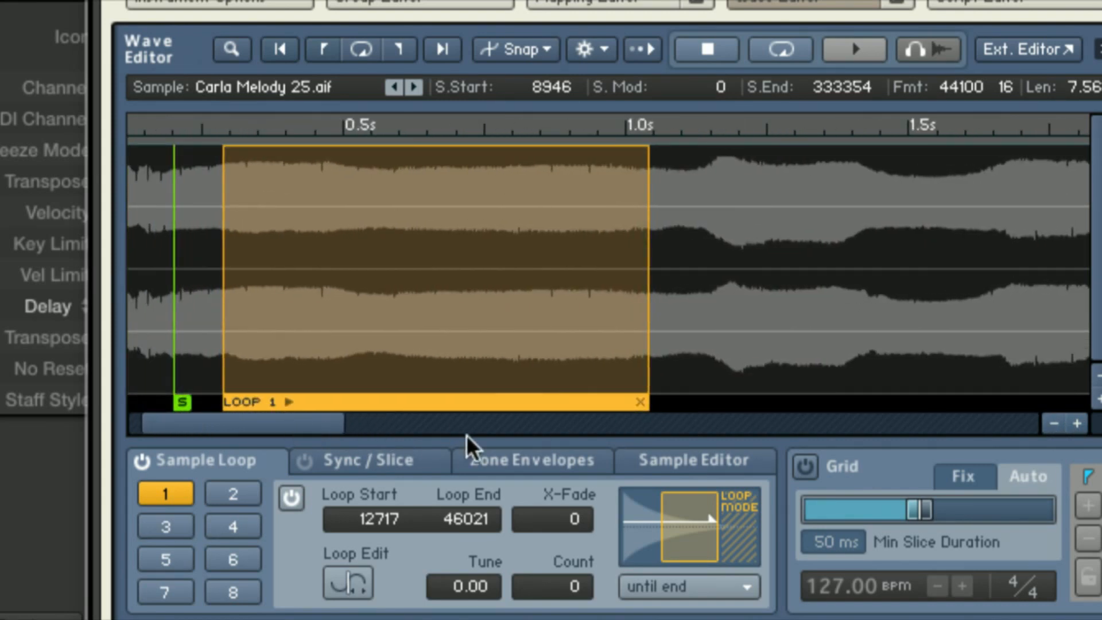